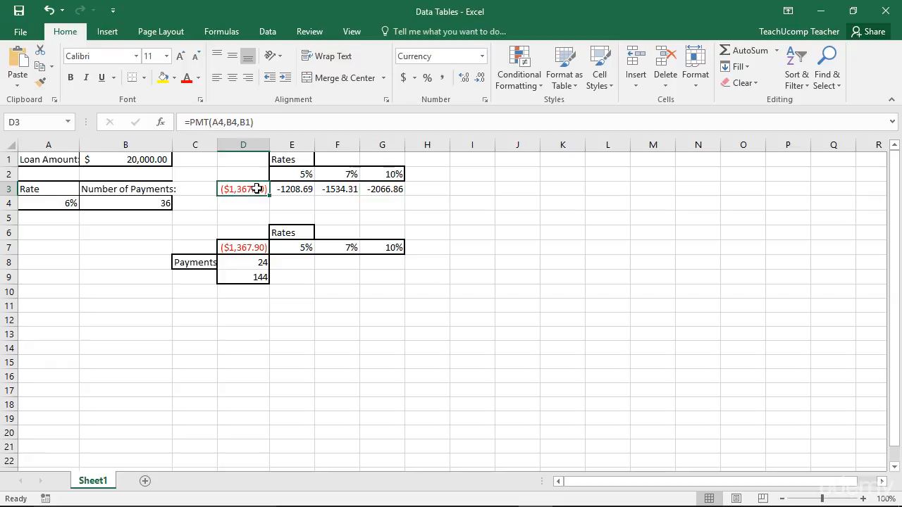
Compare the PMT formulas in D3 and D7, and examine the upper table's rates in E2:G2 and results in E3:G3.
click(246, 249)
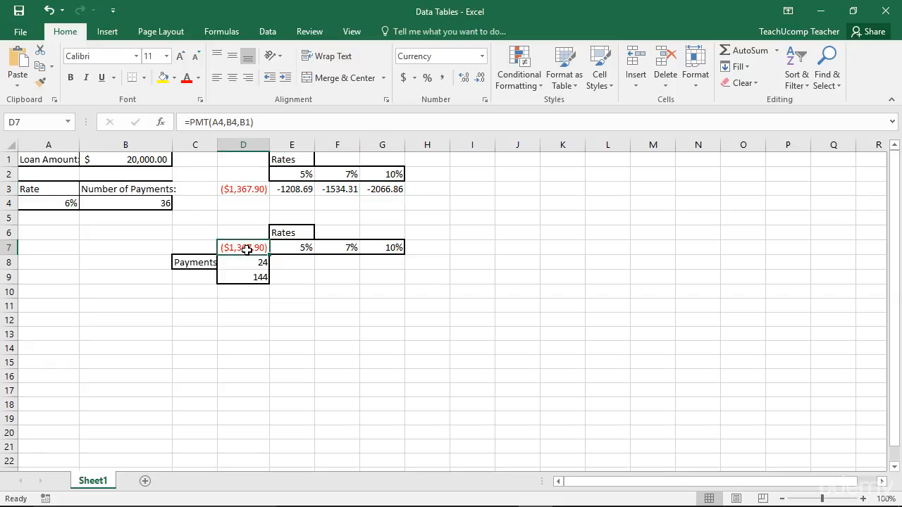
click(255, 191)
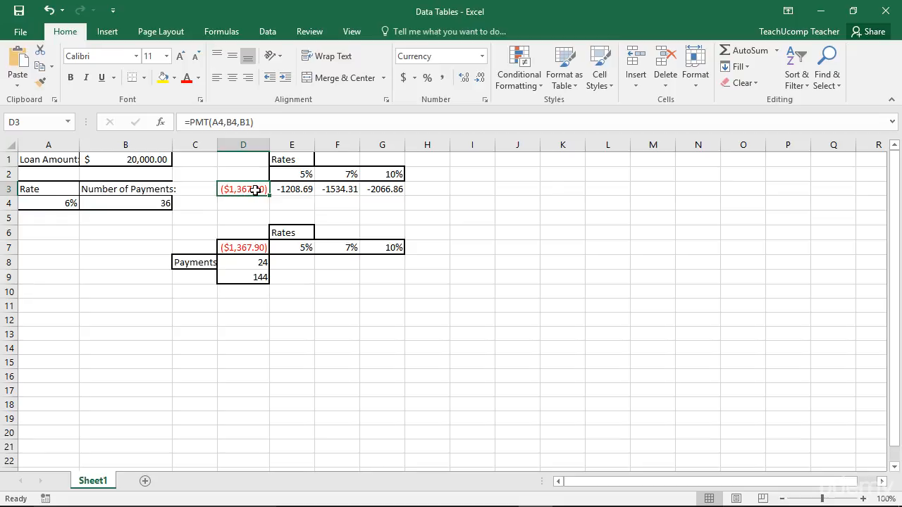
drag(288, 191, 364, 193)
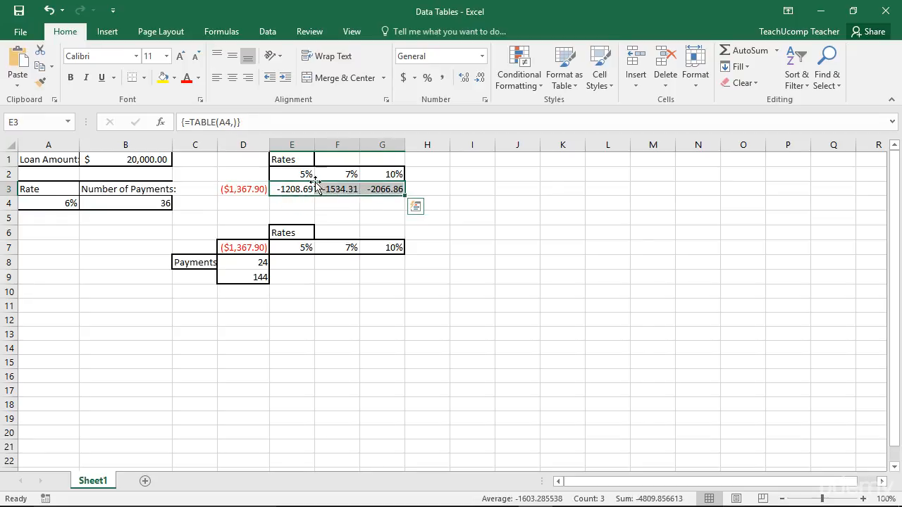
drag(306, 175, 388, 175)
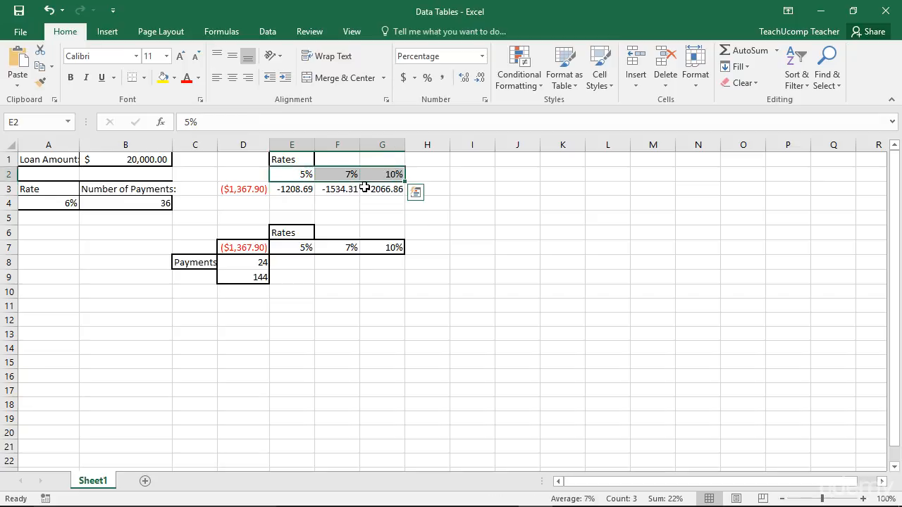
click(237, 248)
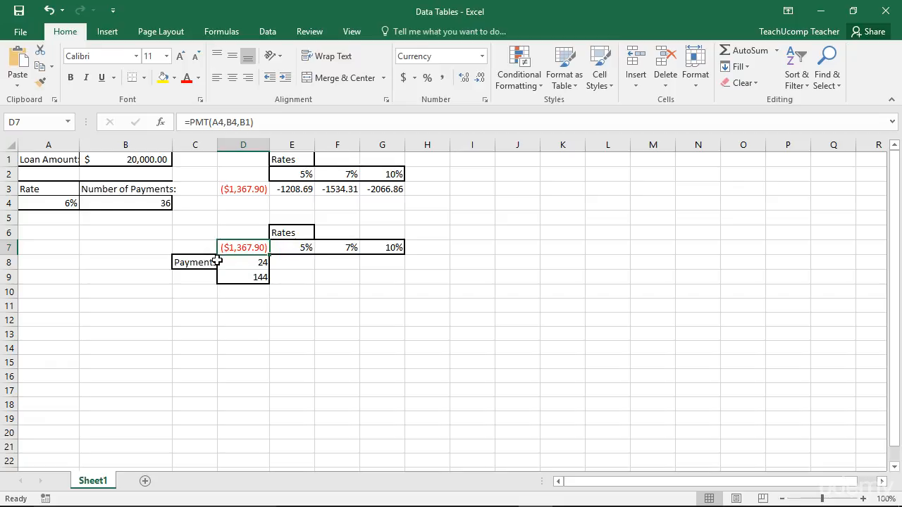
click(243, 189)
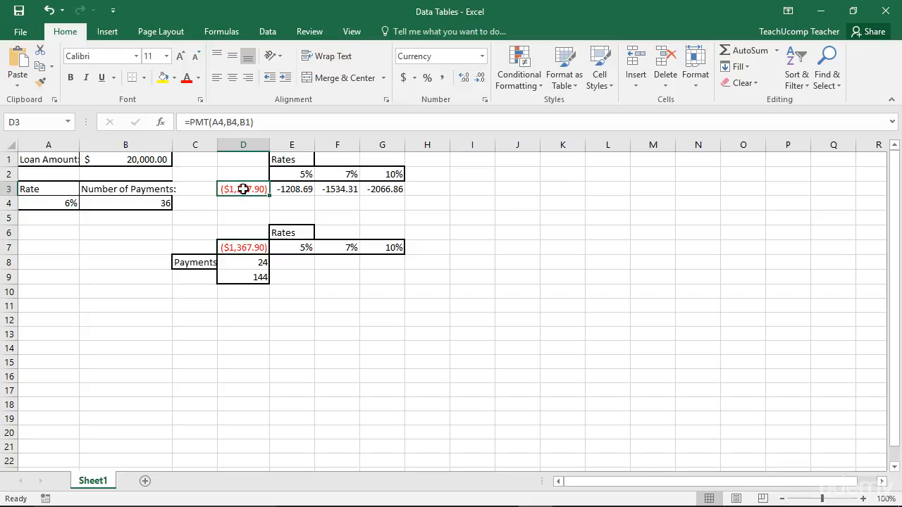
click(247, 247)
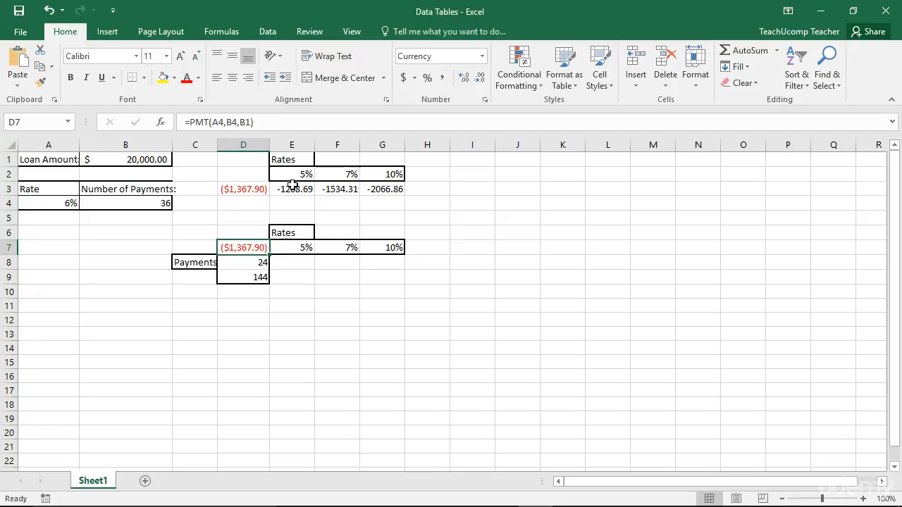
drag(294, 175, 371, 175)
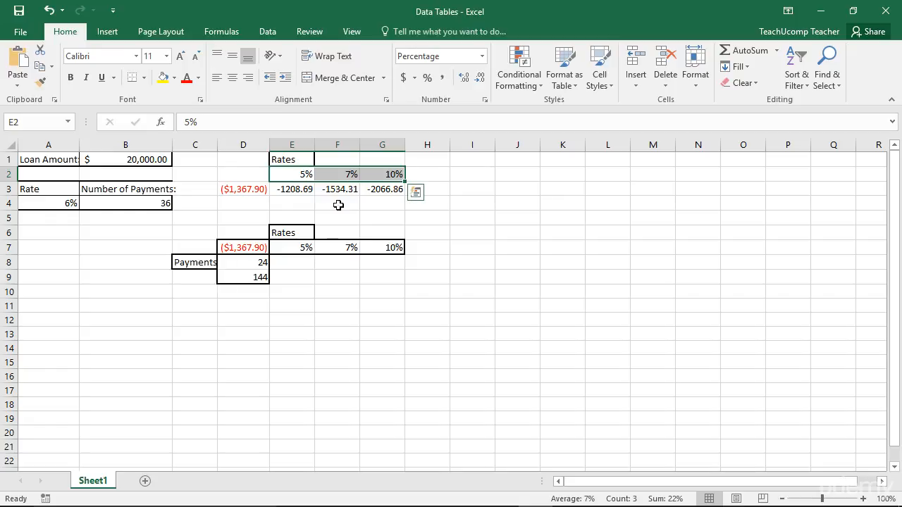
drag(305, 191, 371, 190)
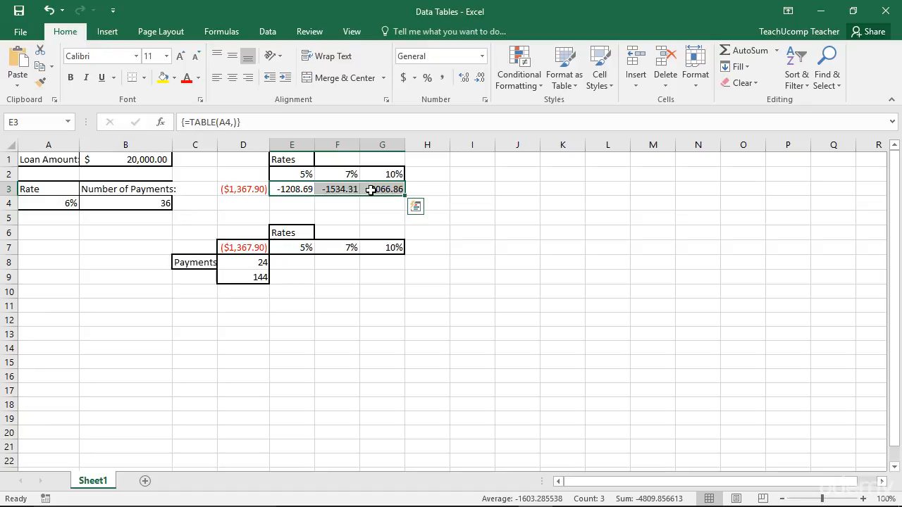
Inspect which cells the PMT formula in D3 references, leaving the formula as it is.
click(244, 188)
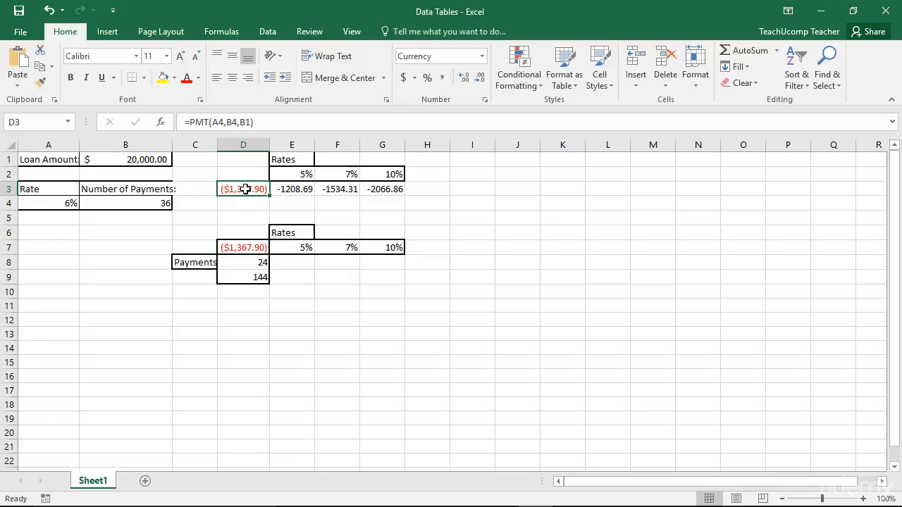
click(259, 122)
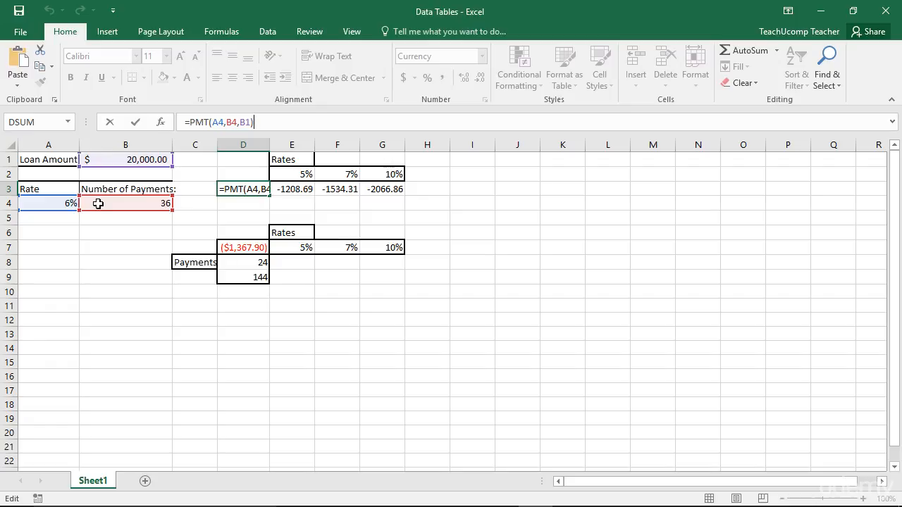
click(136, 122)
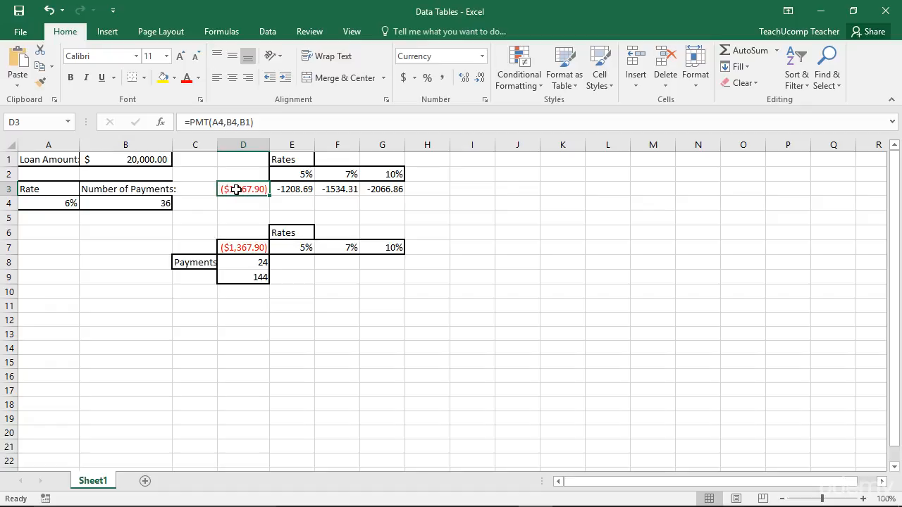
Examine how the upper table's cells are laid out, and compare them with the lower table's payments in D8:D9, rates in E7:G7 and formula in D7.
drag(285, 191, 391, 192)
drag(303, 175, 376, 182)
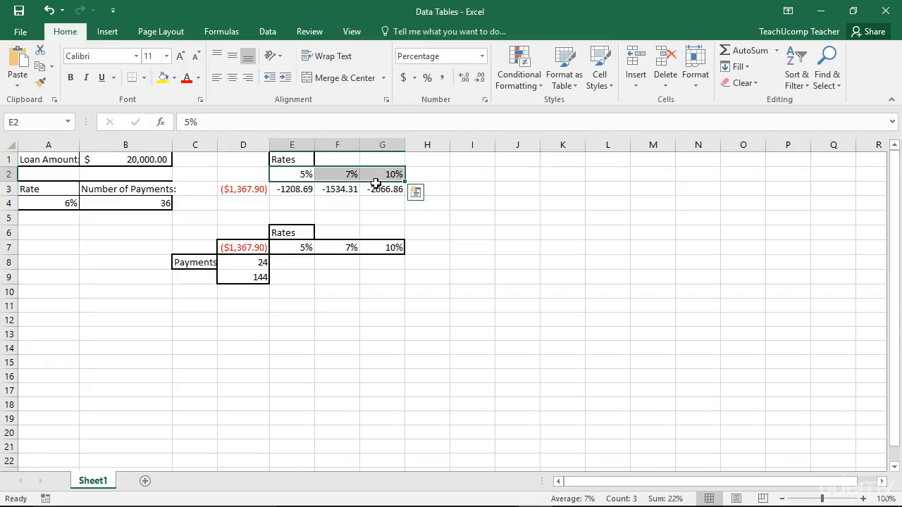
click(251, 188)
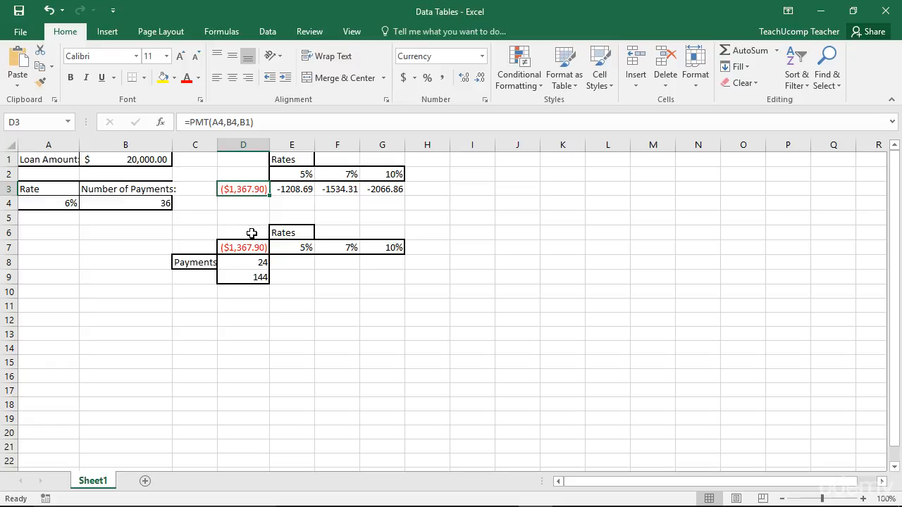
drag(246, 262, 246, 276)
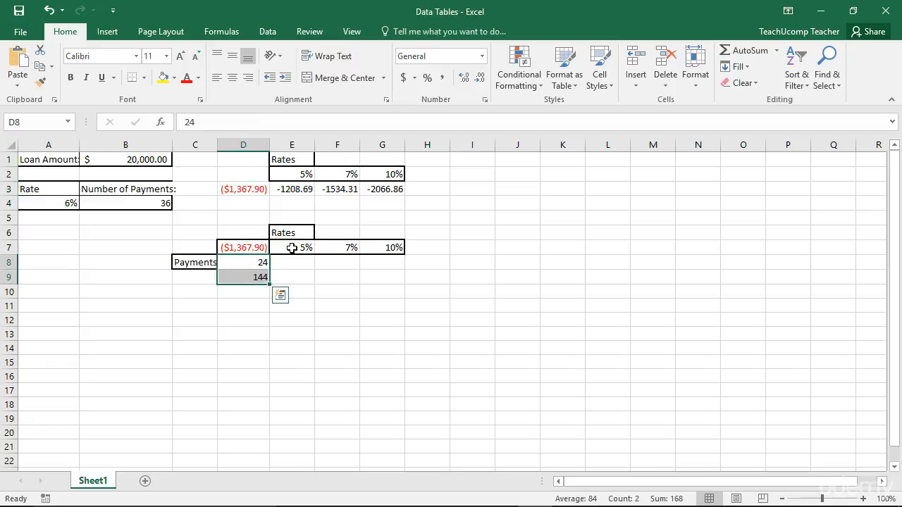
drag(288, 246, 365, 246)
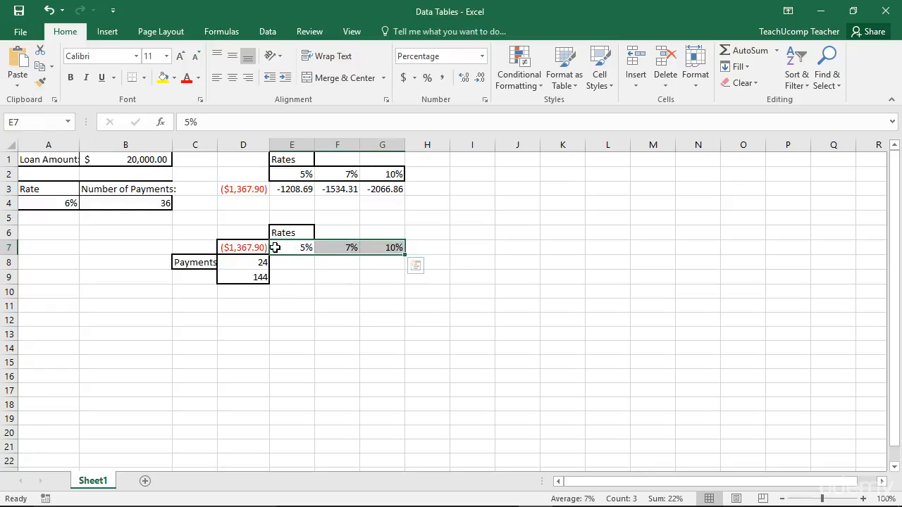
click(252, 247)
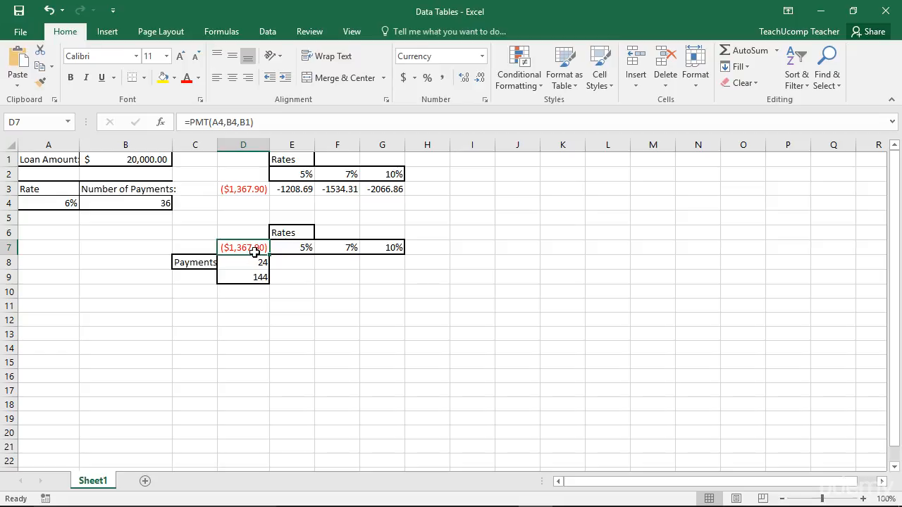
Create a two-variable data table over D7:G9 with A4 as the row input cell and B4 as the column input cell.
drag(253, 247, 396, 277)
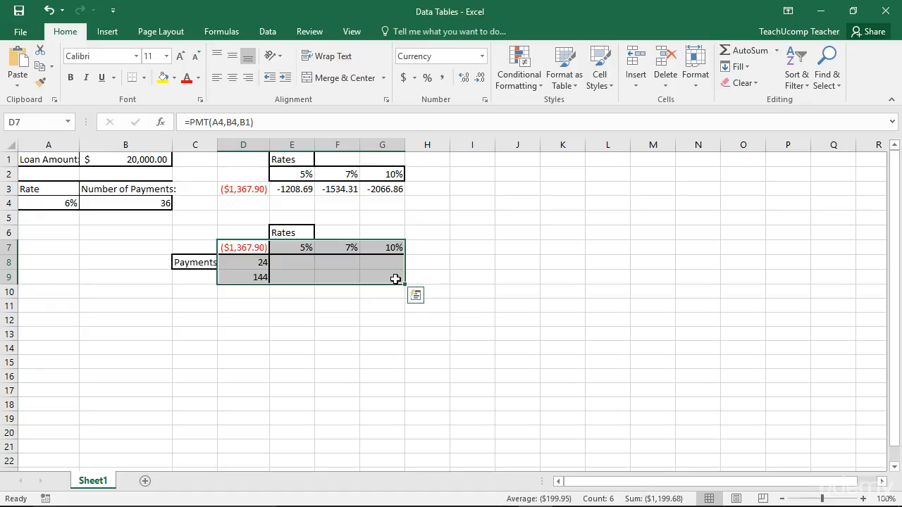
click(268, 32)
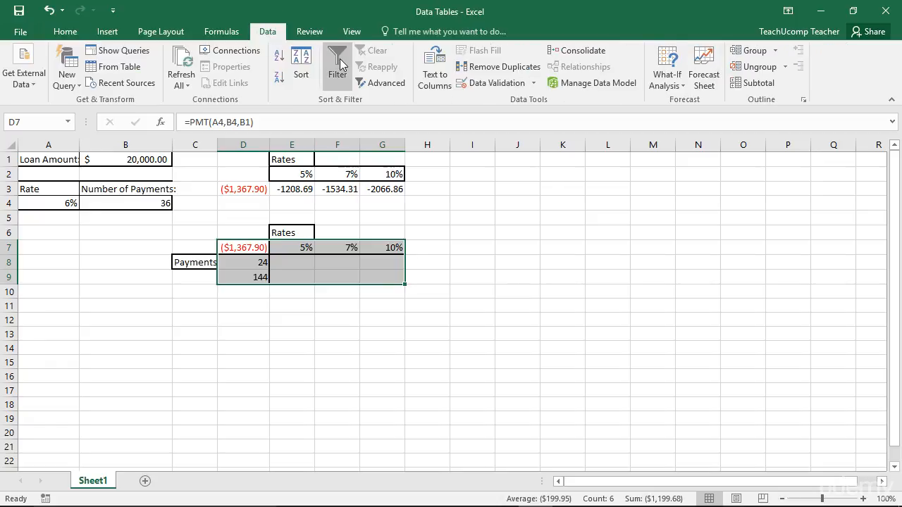
click(671, 88)
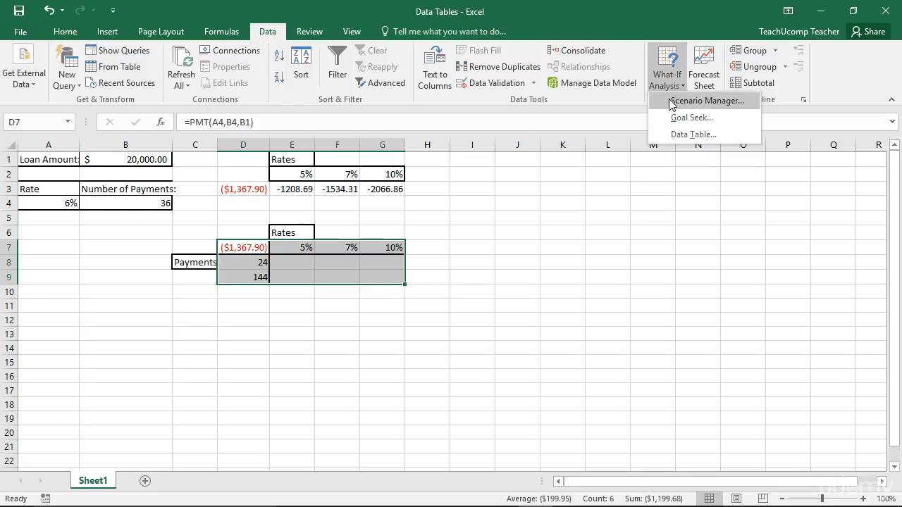
click(681, 135)
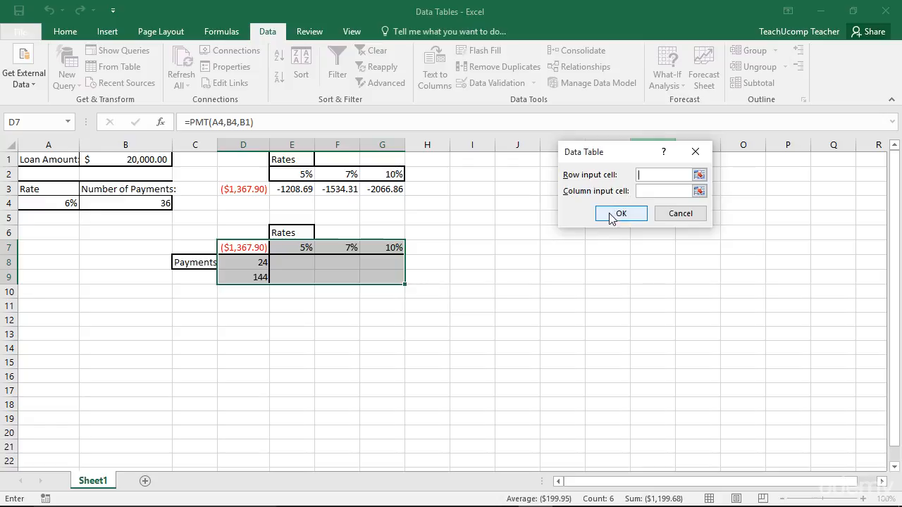
click(641, 174)
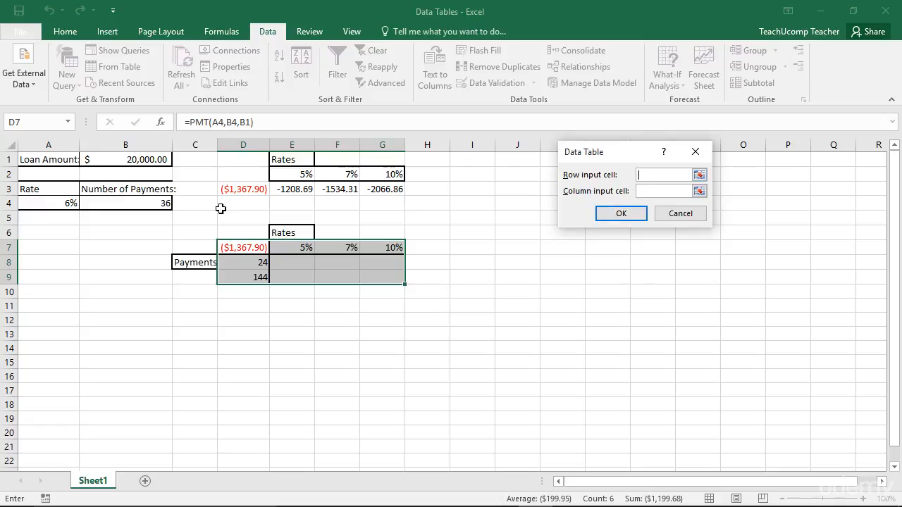
click(67, 204)
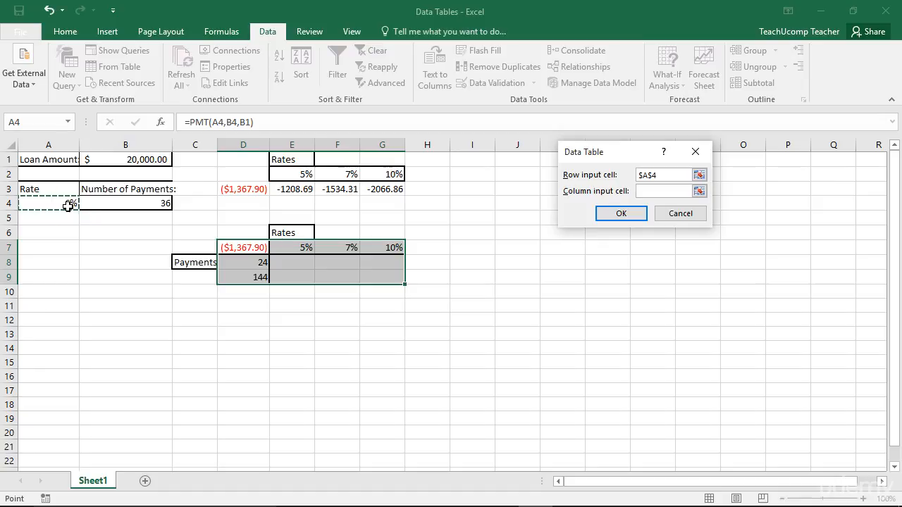
click(650, 191)
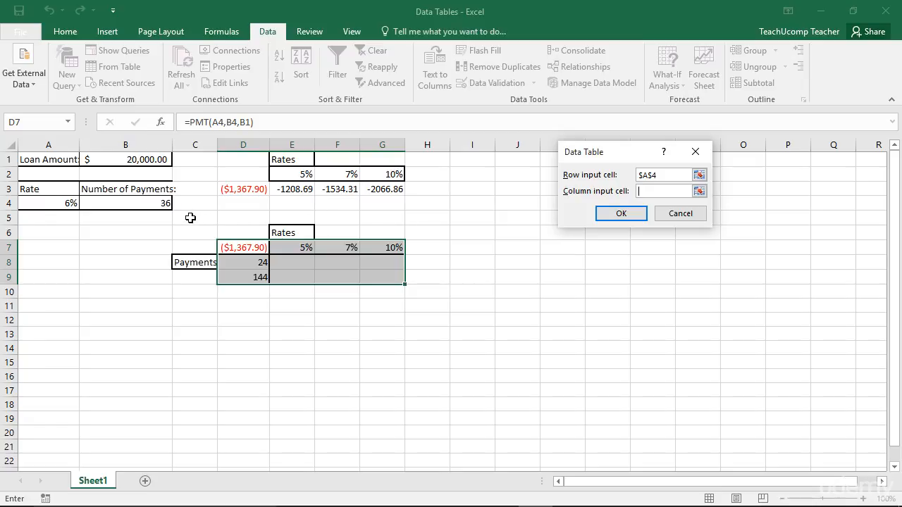
click(146, 204)
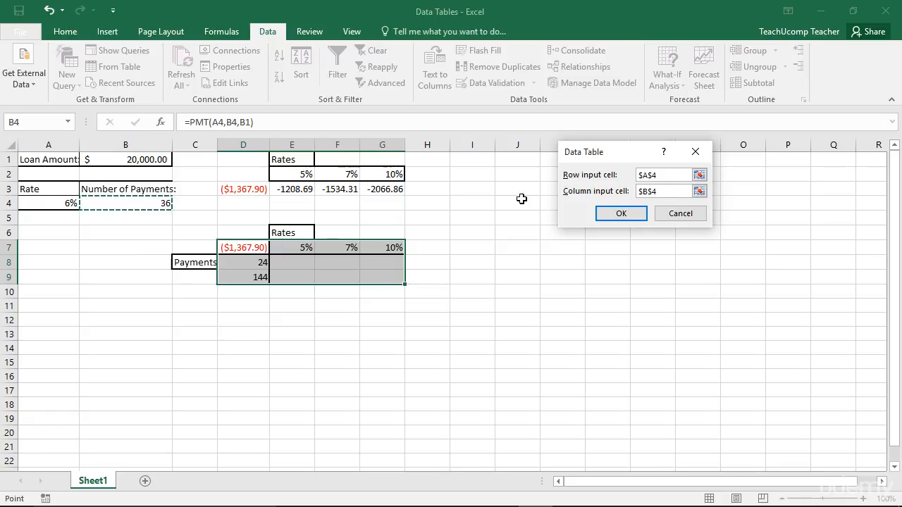
click(614, 214)
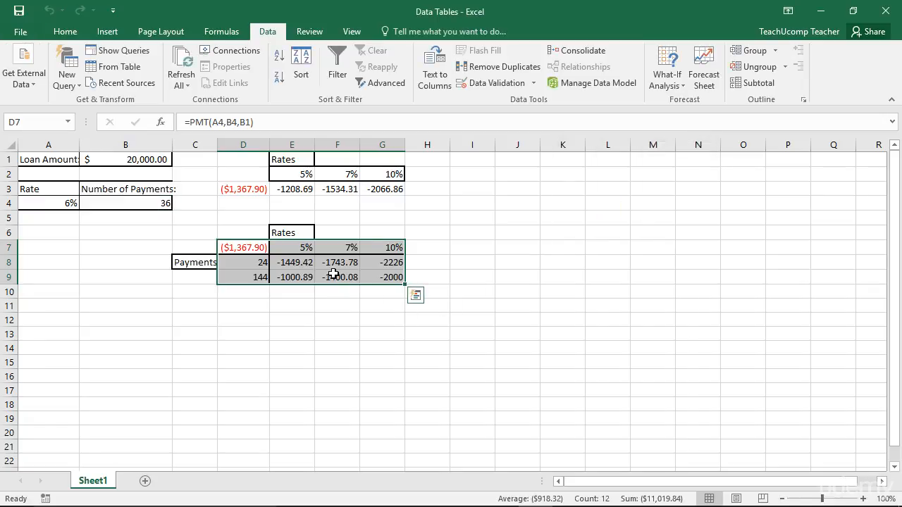
Set the lower table's last rate in G7 to .15.
click(389, 250)
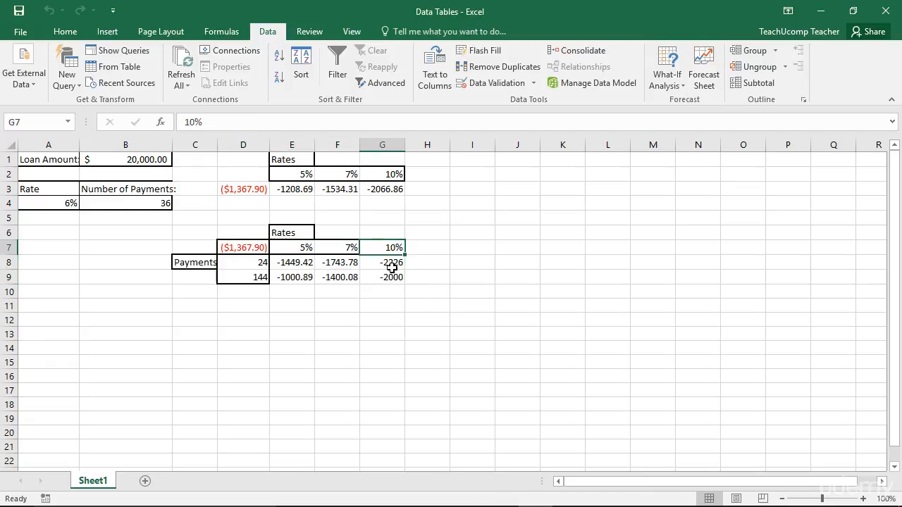
text(.15)
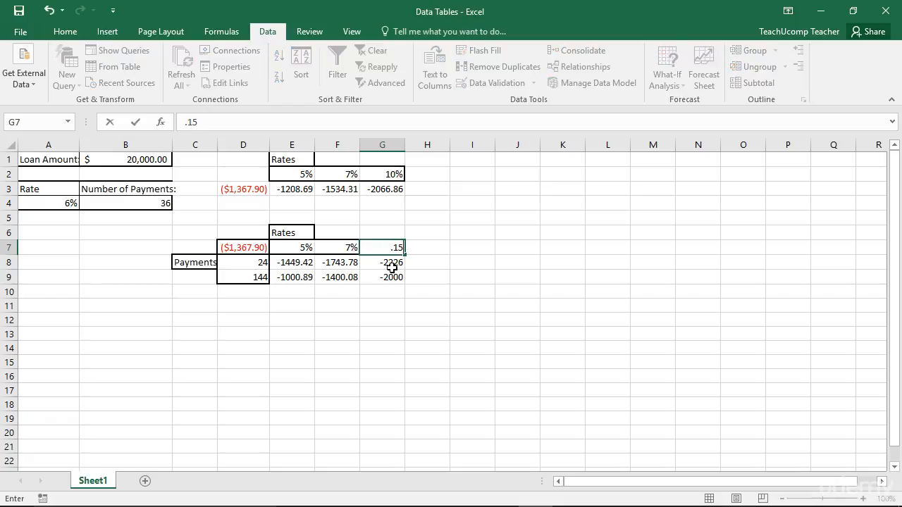
key(Return)
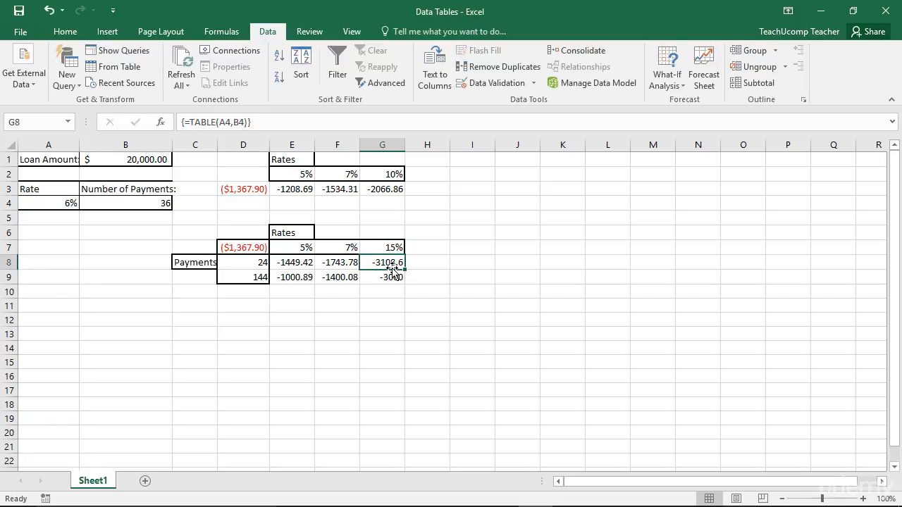
Set the second number of payments in D9 to 52.
click(255, 280)
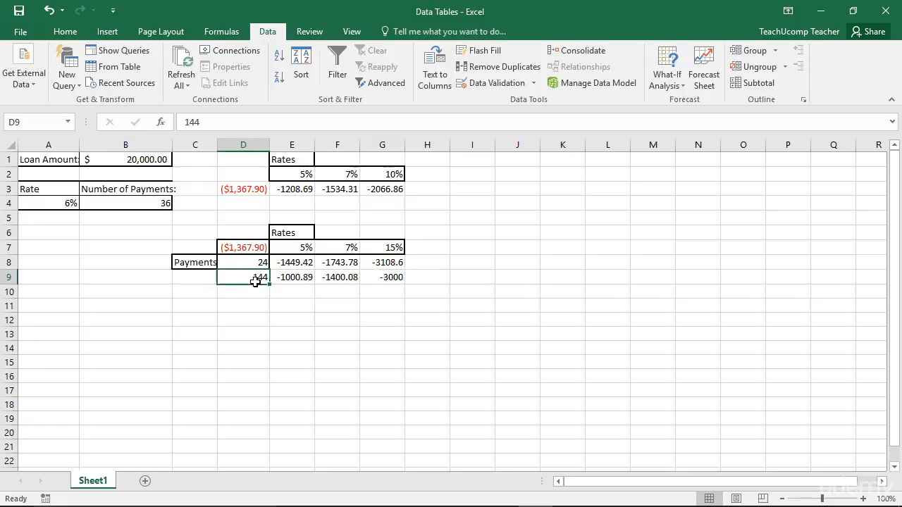
text(52)
key(Return)
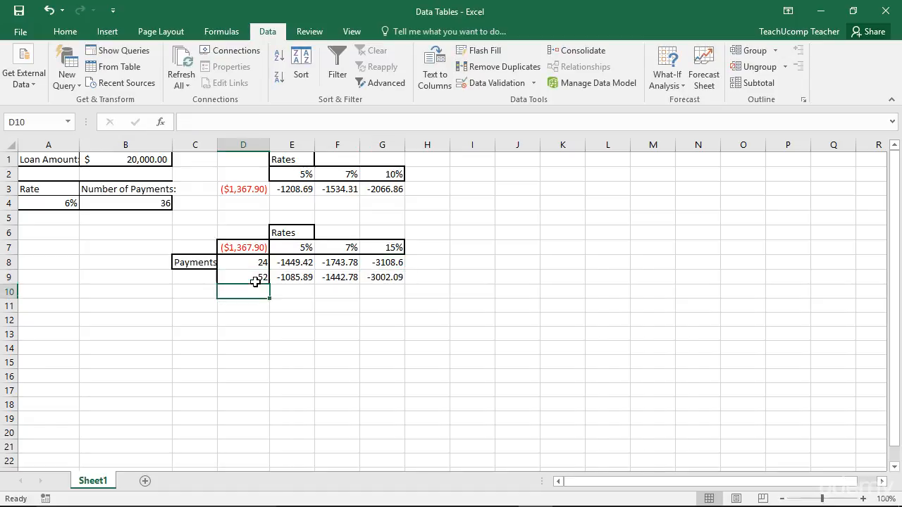